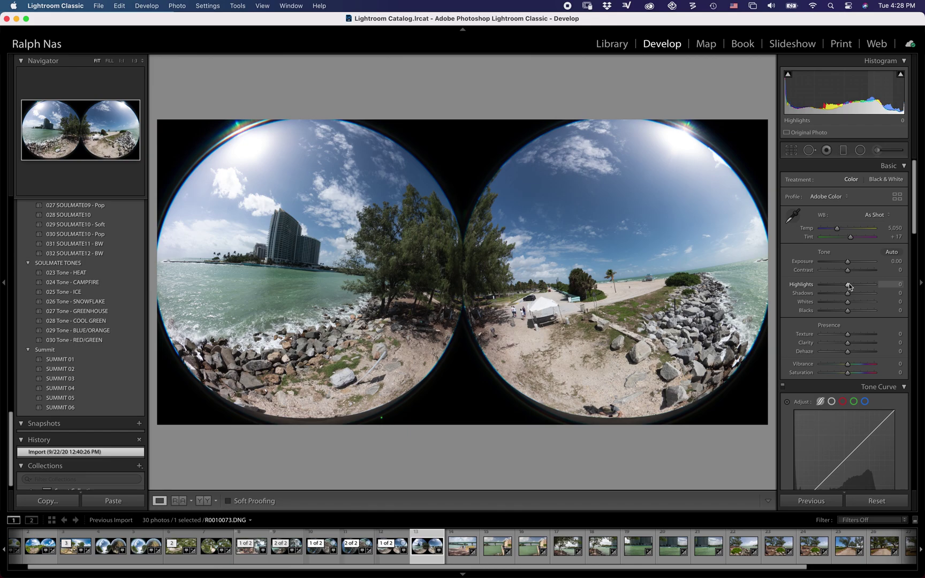
# - Set the photo's Highlights to -58, Shadows to +71, Whites to +8, Texture to +13 and Vibrance to +14
pyautogui.moveTo(847, 288); pyautogui.dragTo(866, 295)
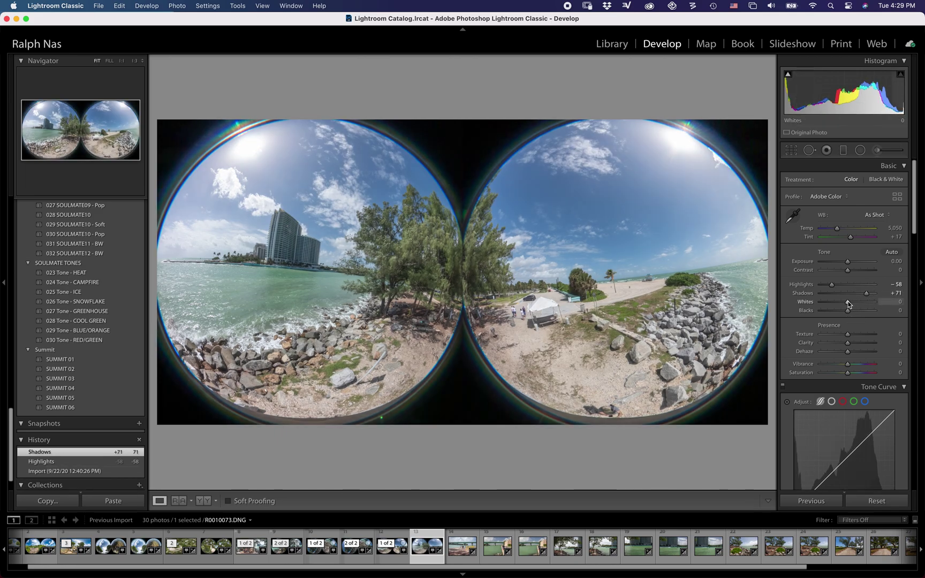
pyautogui.moveTo(848, 304); pyautogui.dragTo(851, 364)
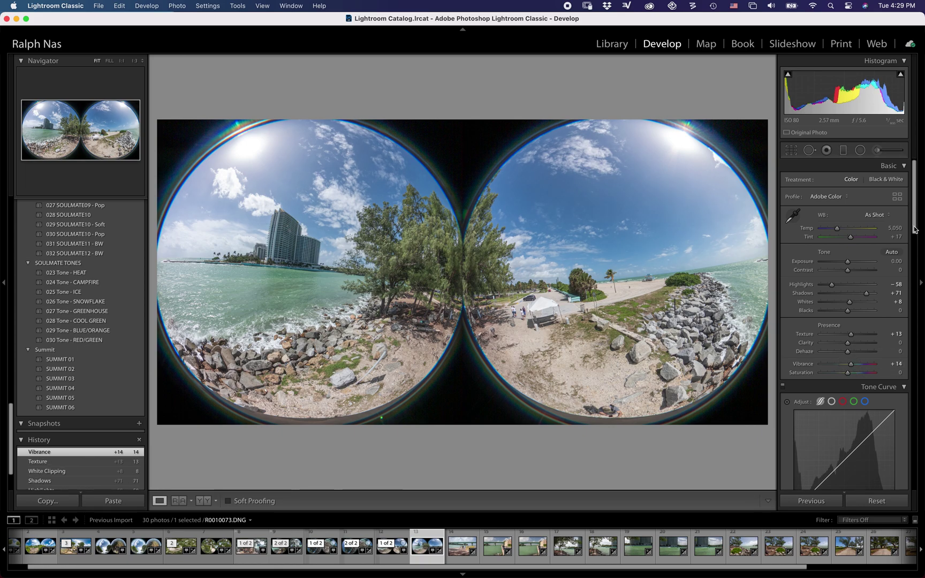
# - Set the blue luminance to -10, the blue saturation to +35 and the green saturation to +26
pyautogui.scroll(-5, 913, 241)
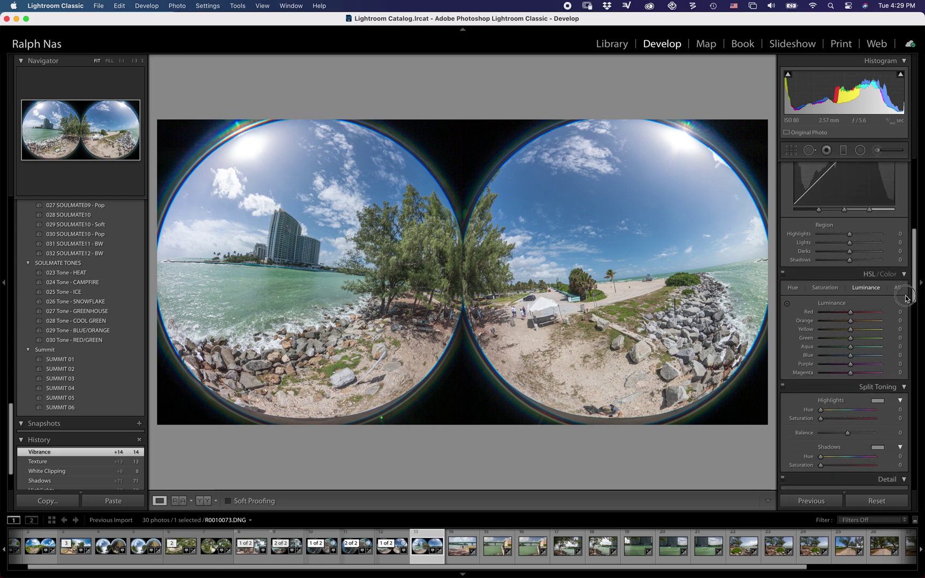
pyautogui.scroll(-2, 906, 298)
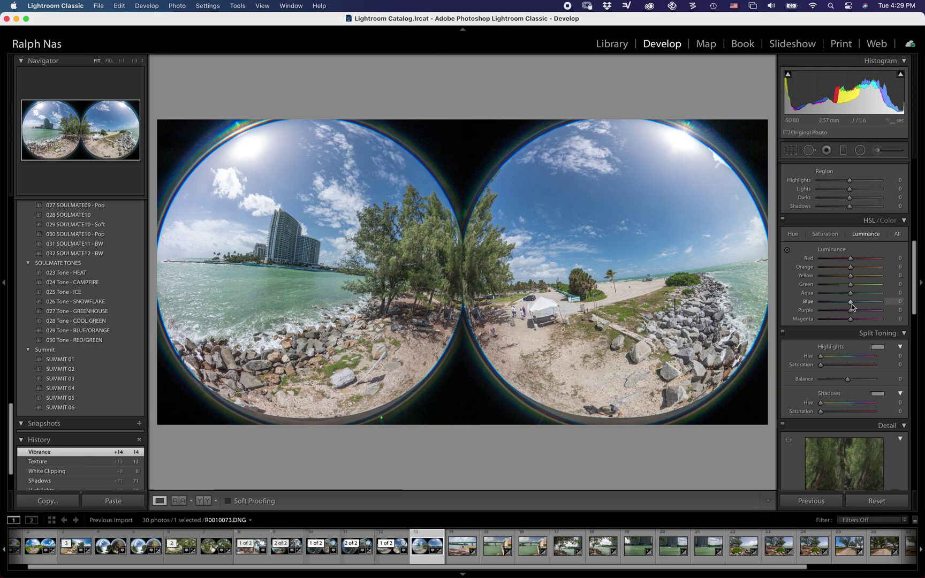
pyautogui.moveTo(852, 304)
pyautogui.mouseDown()
pyautogui.moveTo(862, 304)
pyautogui.moveTo(849, 303)
pyautogui.mouseUp()
pyautogui.click(825, 234)
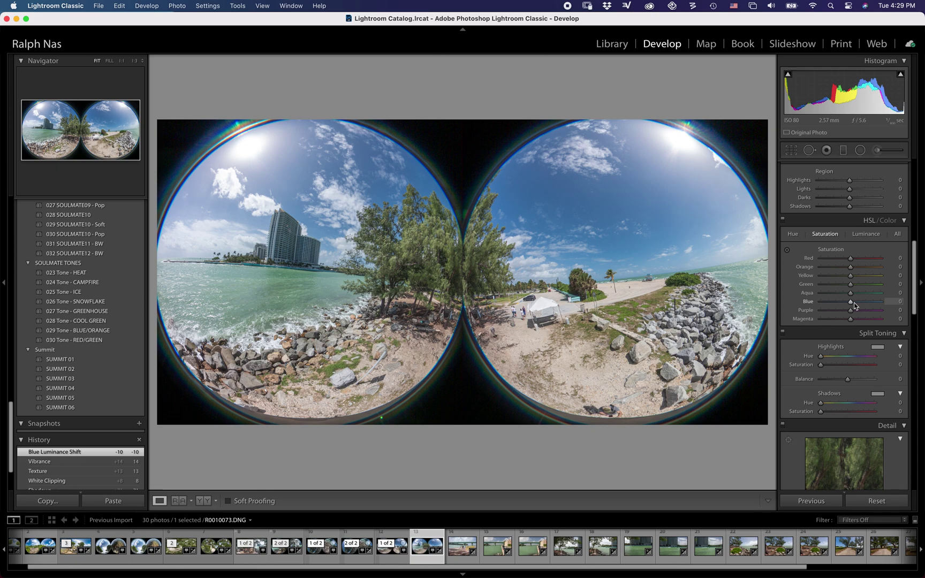
pyautogui.moveTo(851, 304); pyautogui.dragTo(861, 305)
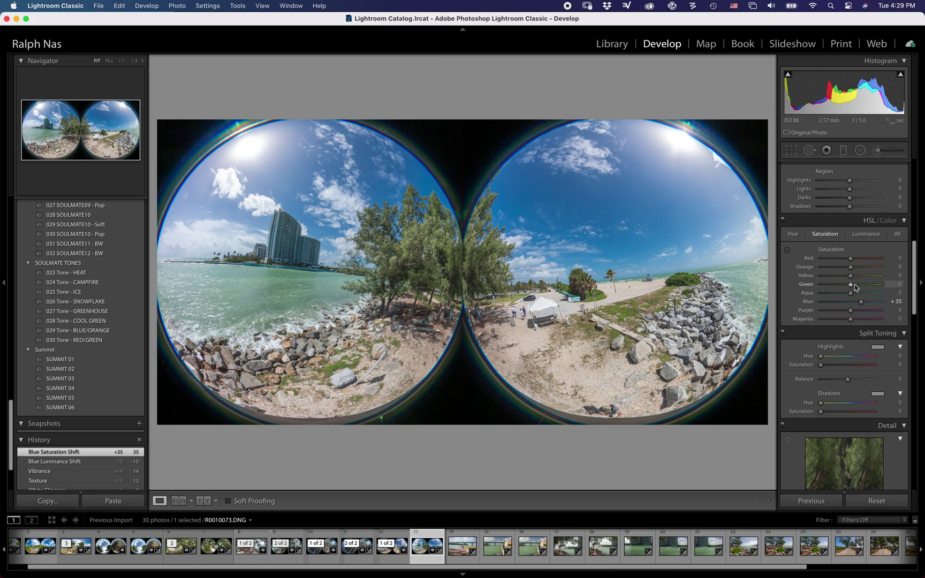
pyautogui.moveTo(863, 289)
pyautogui.mouseDown()
pyautogui.moveTo(848, 290)
pyautogui.moveTo(861, 287)
pyautogui.mouseUp()
pyautogui.doubleClick(857, 287)
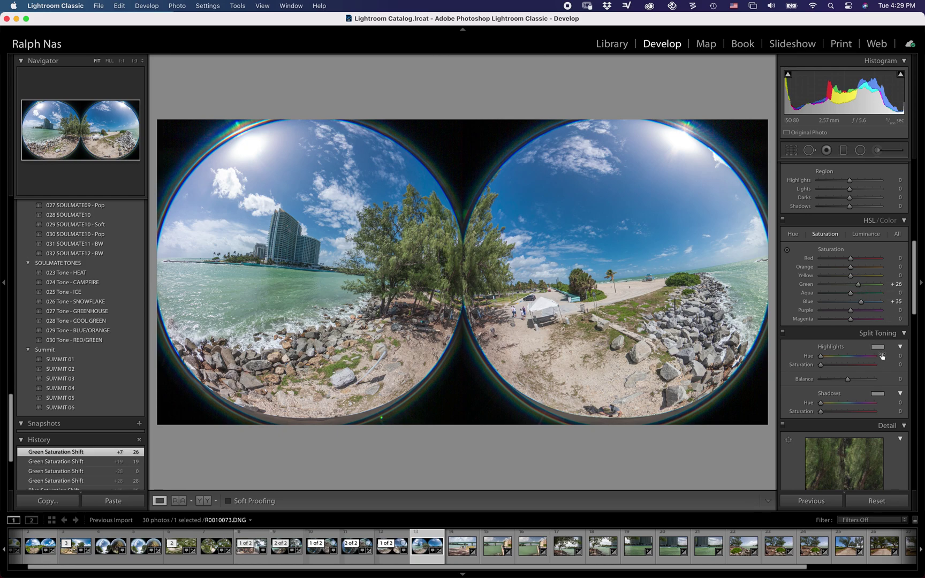
# - Remove chromatic aberration and defringe the photo with purple amount 8, green amount 8 and purple hue range 17/70
pyautogui.moveTo(914, 306); pyautogui.dragTo(904, 391)
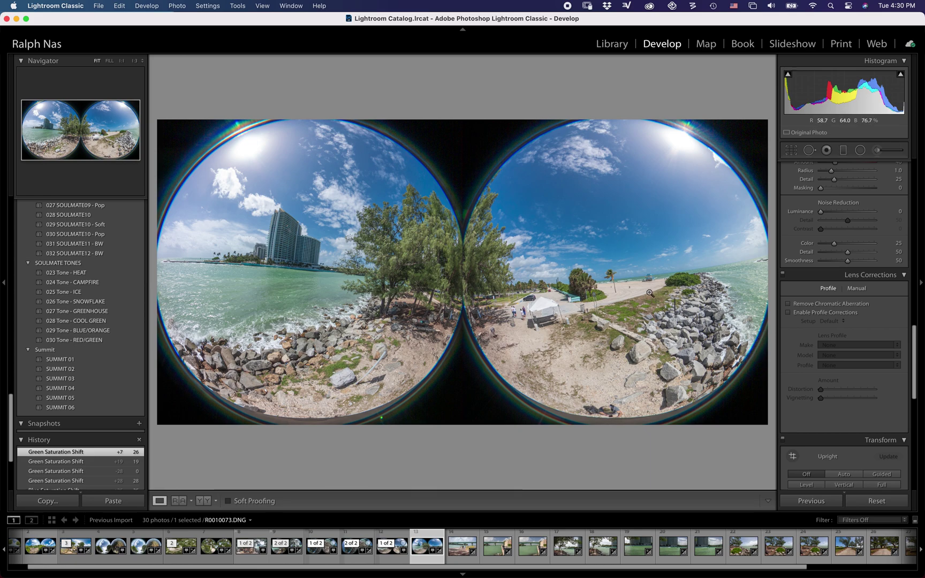
pyautogui.click(803, 307)
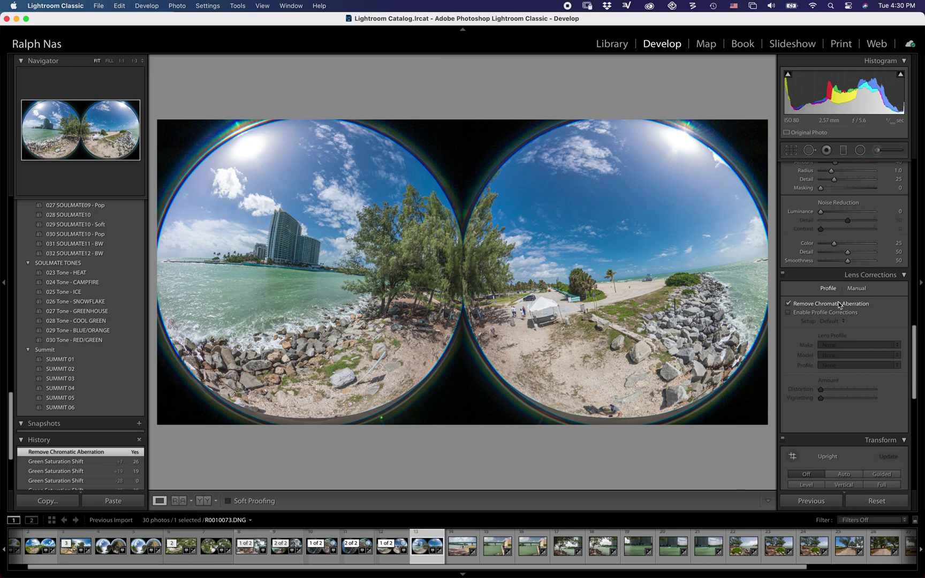
pyautogui.click(856, 291)
pyautogui.moveTo(823, 356); pyautogui.dragTo(840, 374)
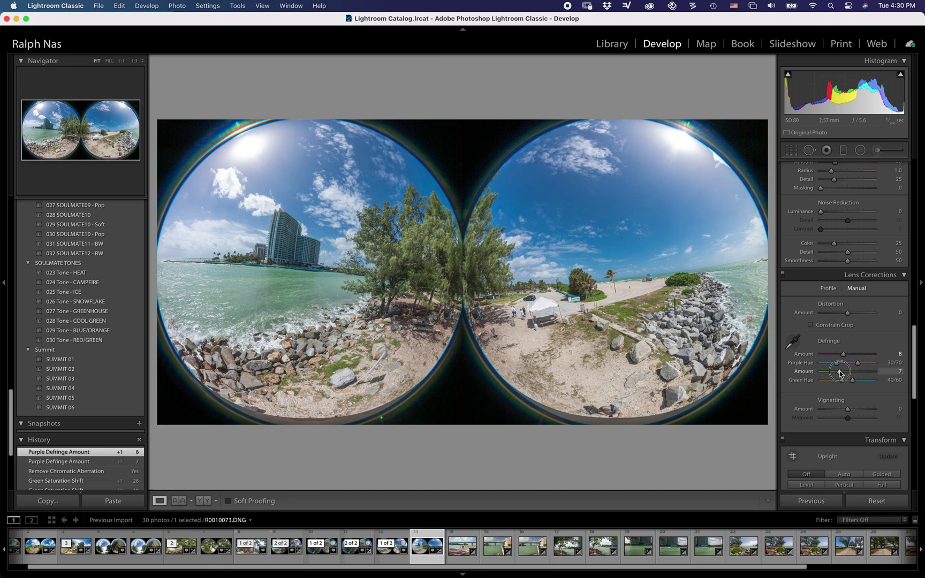
pyautogui.moveTo(840, 373); pyautogui.dragTo(841, 373)
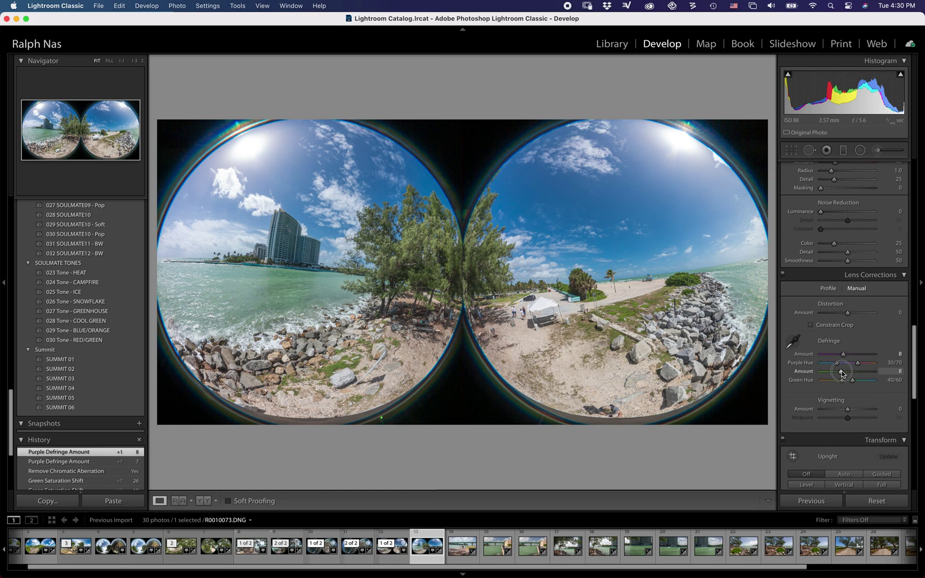
pyautogui.moveTo(836, 363); pyautogui.dragTo(831, 367)
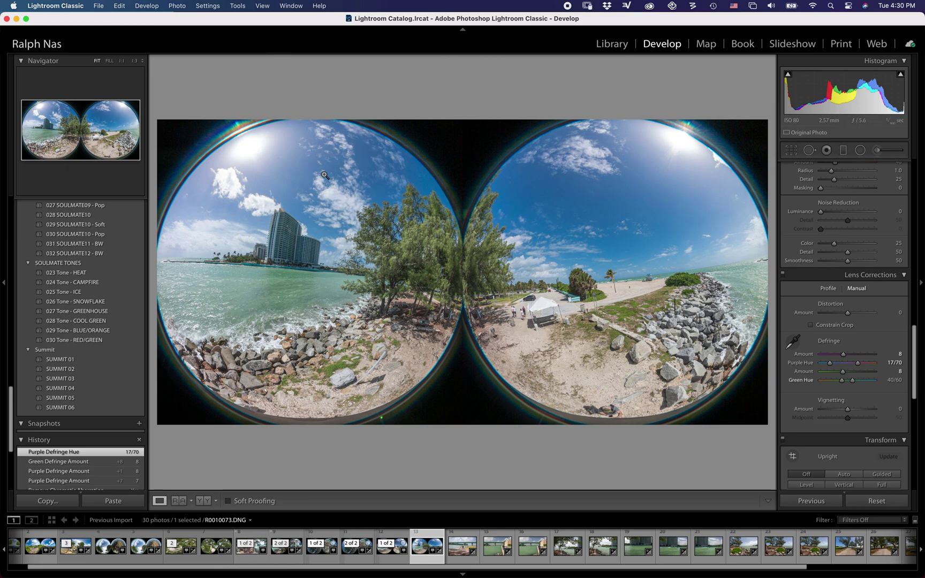
# - Send a TIFF copy with Lightroom adjustments, in sRGB at 8 bits and 240 resolution, to the RICOH THETA Stitcher
pyautogui.click(177, 6)
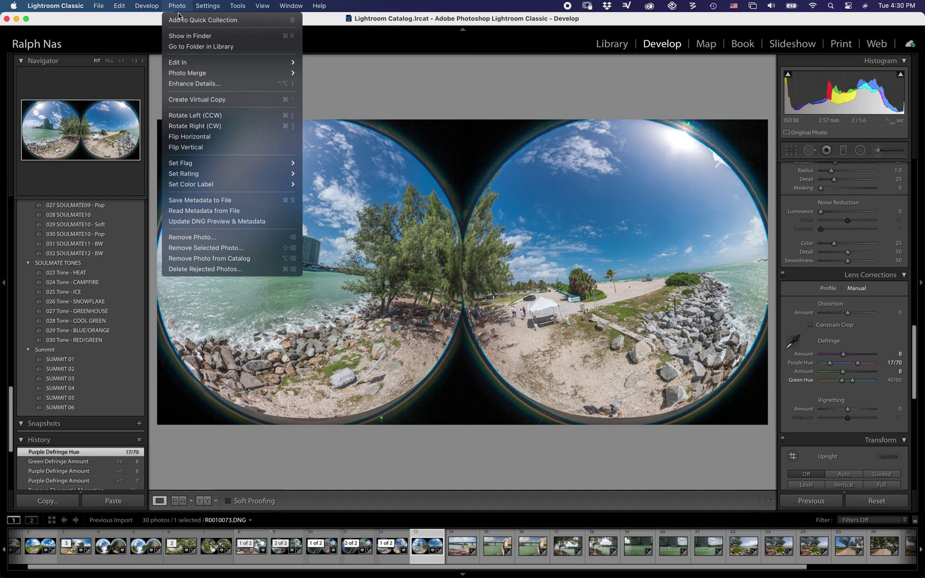
pyautogui.moveTo(206, 65)
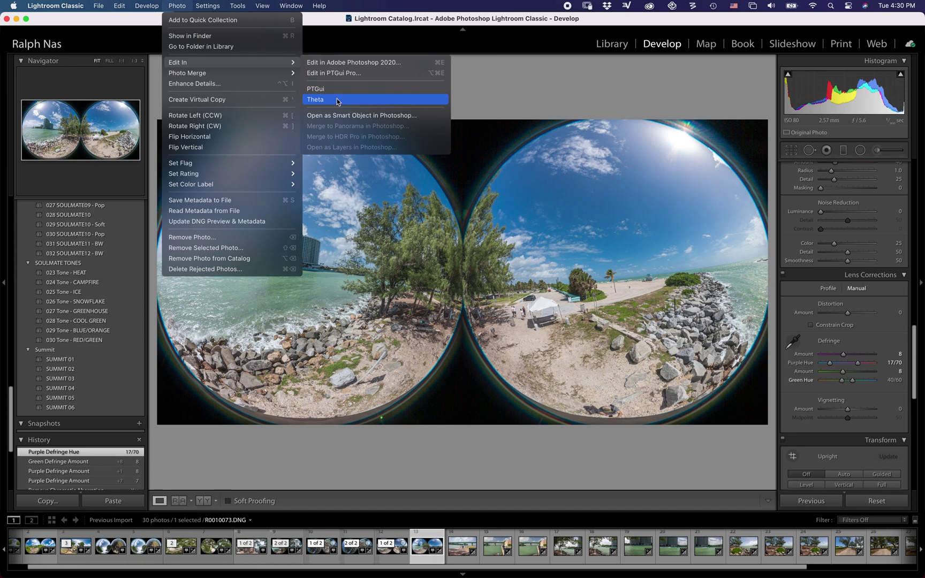
pyautogui.click(338, 100)
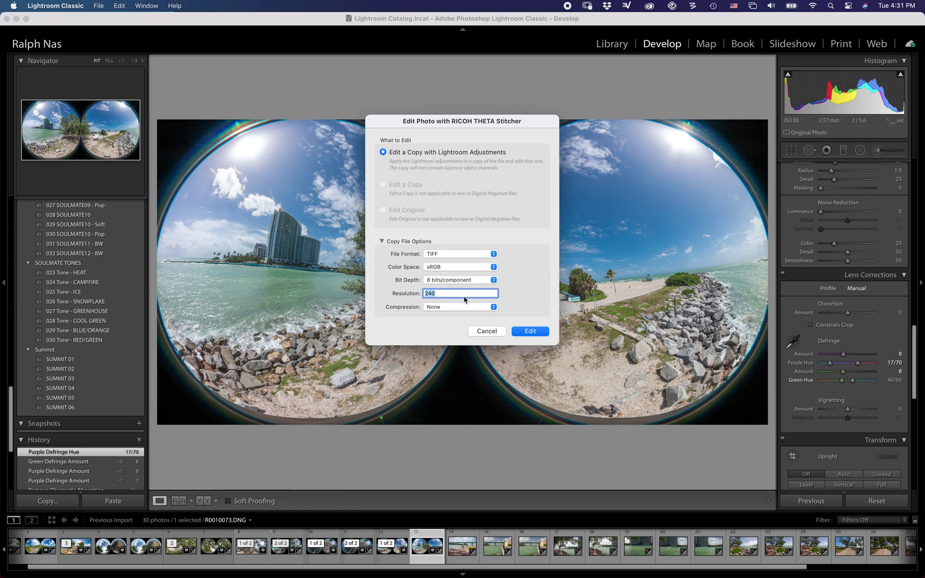
pyautogui.click(528, 332)
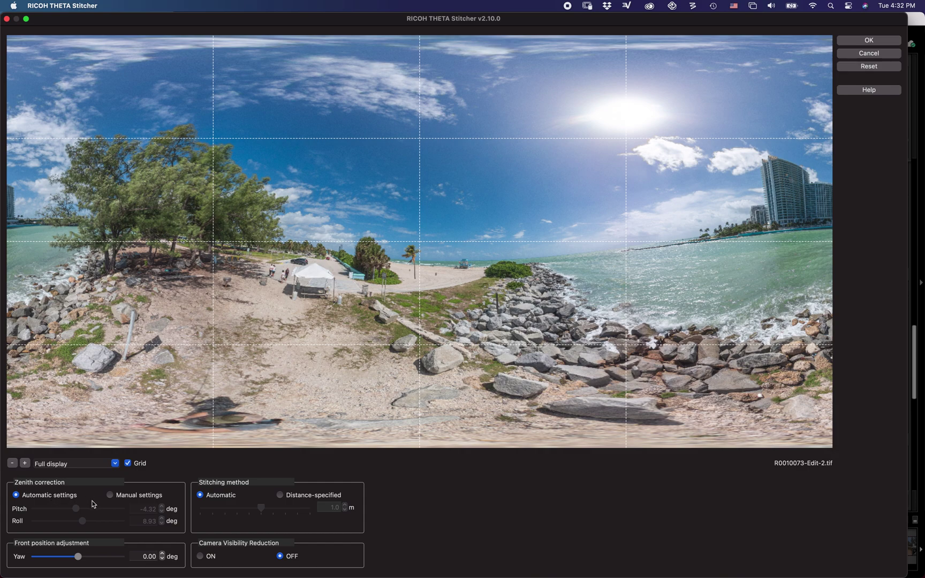
# - Switch the zenith correction to manual settings
pyautogui.click(112, 495)
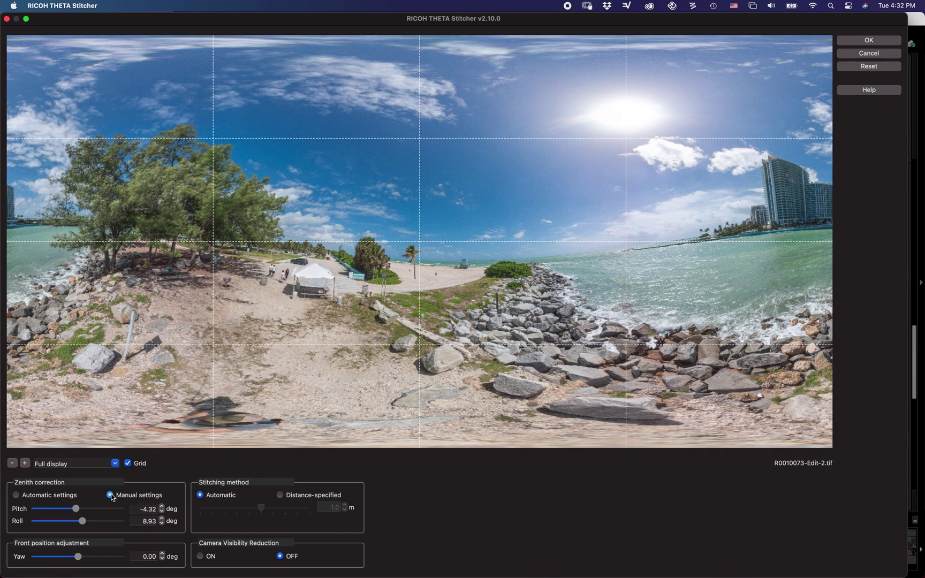
# - Try to level the horizon by adjusting the zenith correction pitch to about -4.51 degrees
pyautogui.click(79, 509)
pyautogui.moveTo(78, 511); pyautogui.dragTo(85, 509)
pyautogui.click(84, 508)
pyautogui.moveTo(84, 509); pyautogui.dragTo(78, 509)
pyautogui.click(77, 511)
pyautogui.click(76, 510)
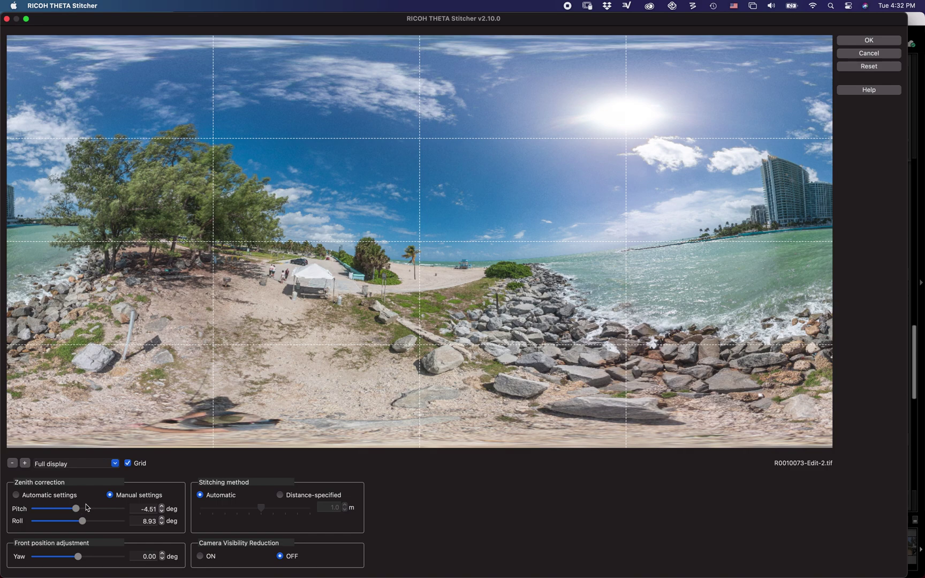
# - Set the zenith correction pitch to 3.44 degrees and roll to 6.88 degrees, and accept the stitched panorama
pyautogui.click(144, 509)
pyautogui.doubleClick(143, 509)
pyautogui.write('3.44')
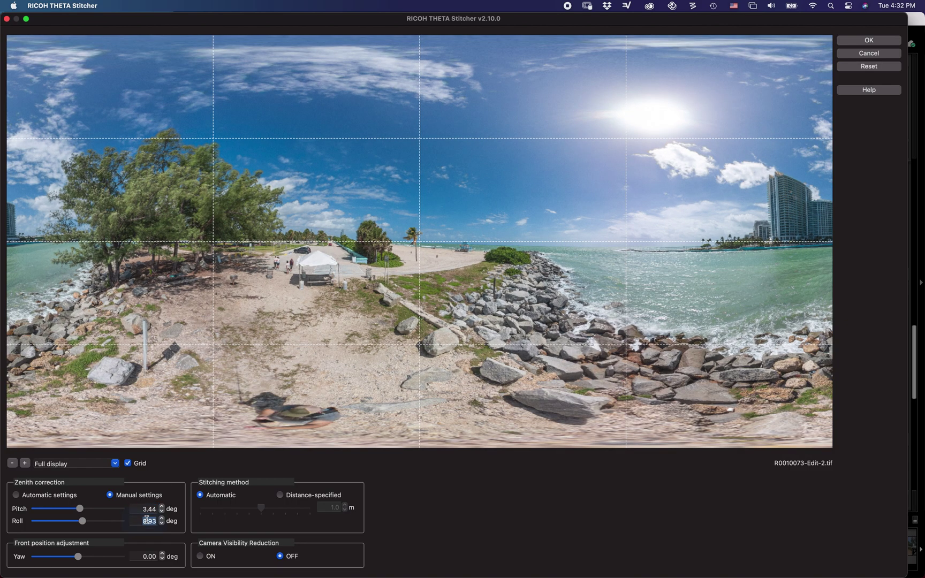
pyautogui.doubleClick(146, 521)
pyautogui.write('6.88')
pyautogui.click(149, 509)
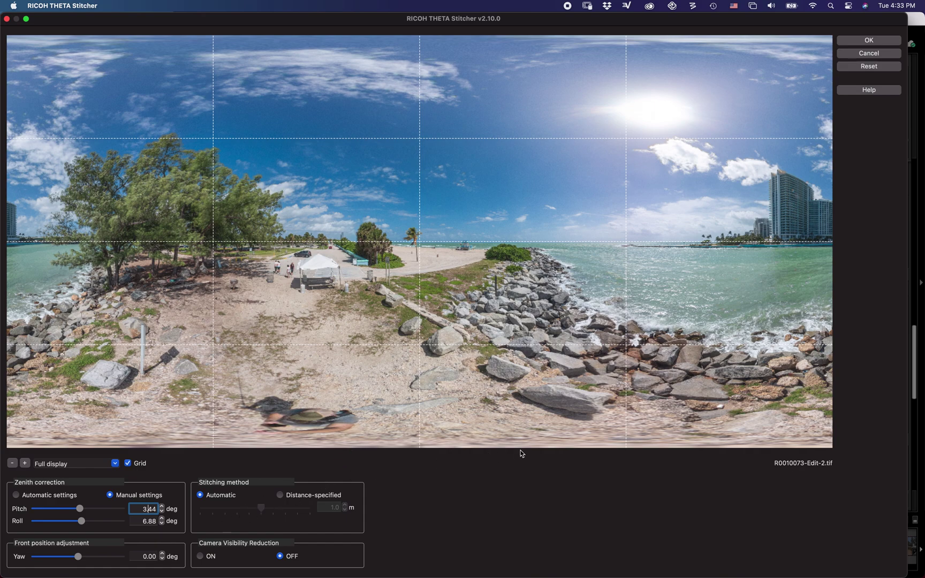
pyautogui.click(872, 41)
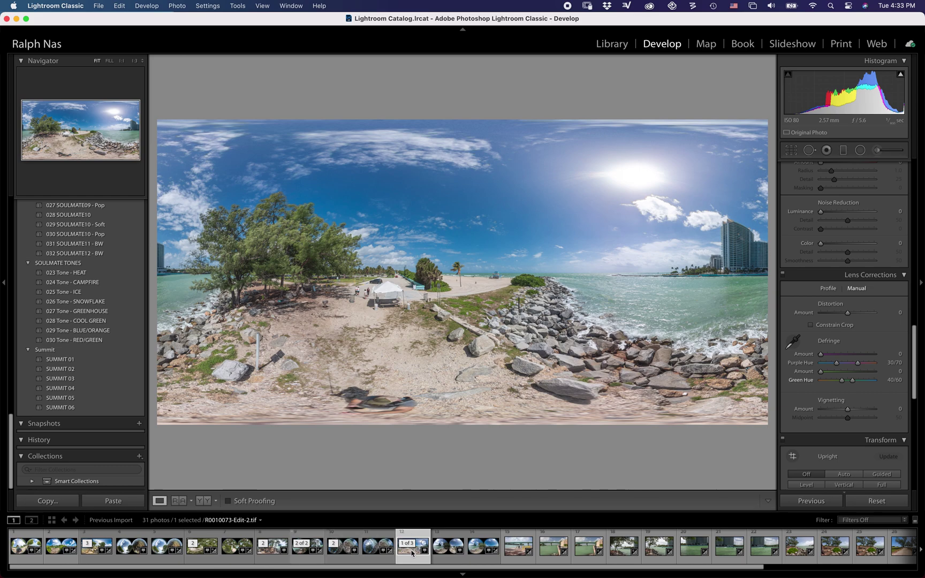
# - Switch to Finder and open R0010073-Edit-2.tif from the DNG folder in Adobe Photoshop 2020
pyautogui.moveTo(204, 576)
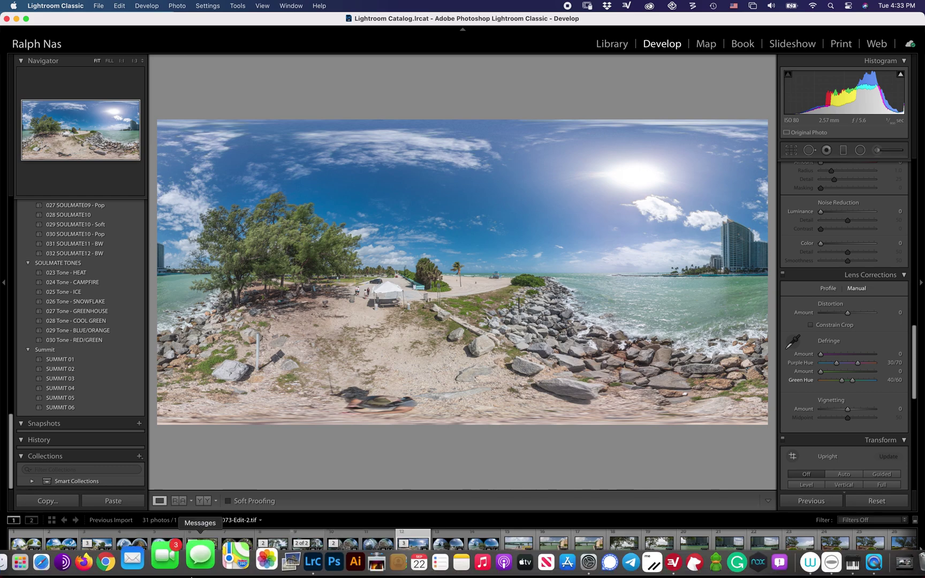
pyautogui.click(25, 556)
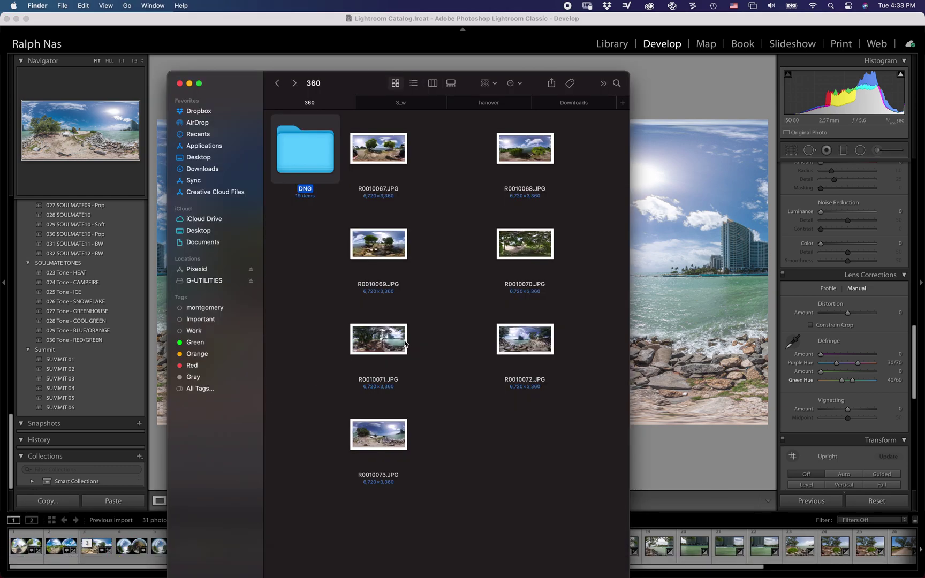
pyautogui.doubleClick(315, 152)
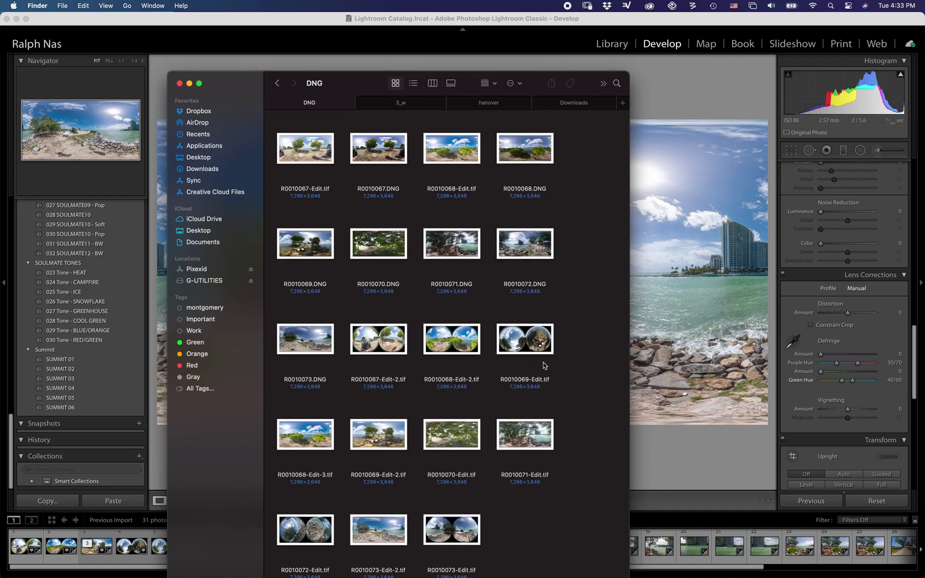
pyautogui.click(396, 535)
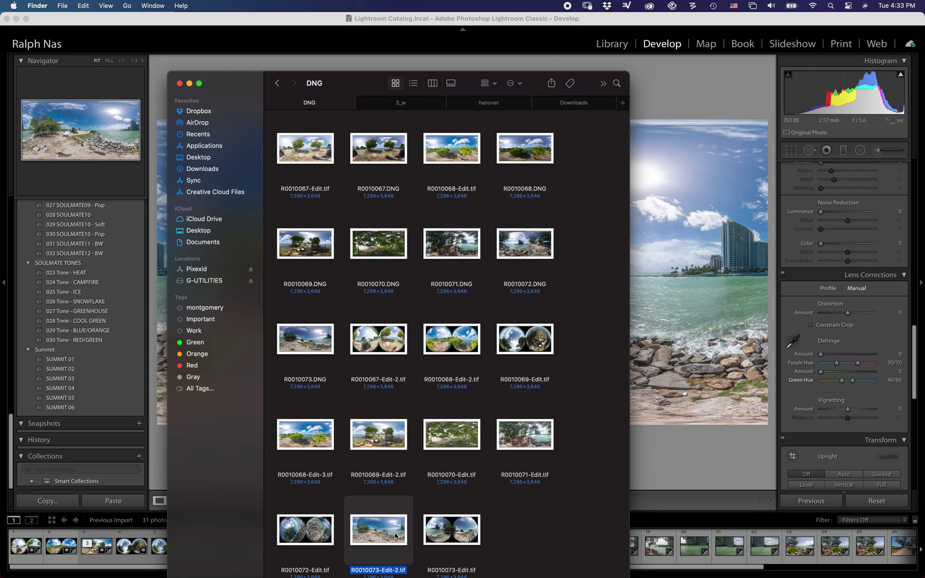
pyautogui.rightClick(396, 535)
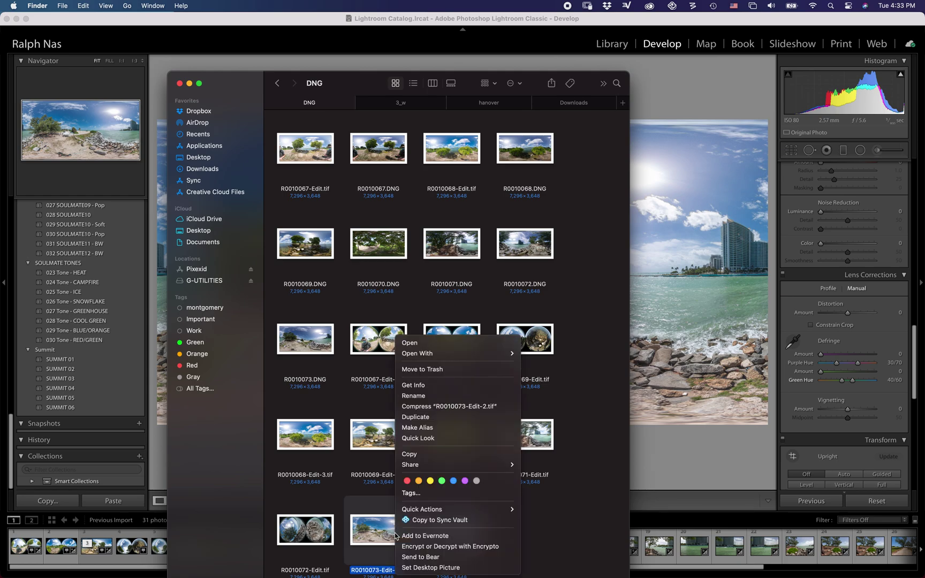
pyautogui.moveTo(442, 355)
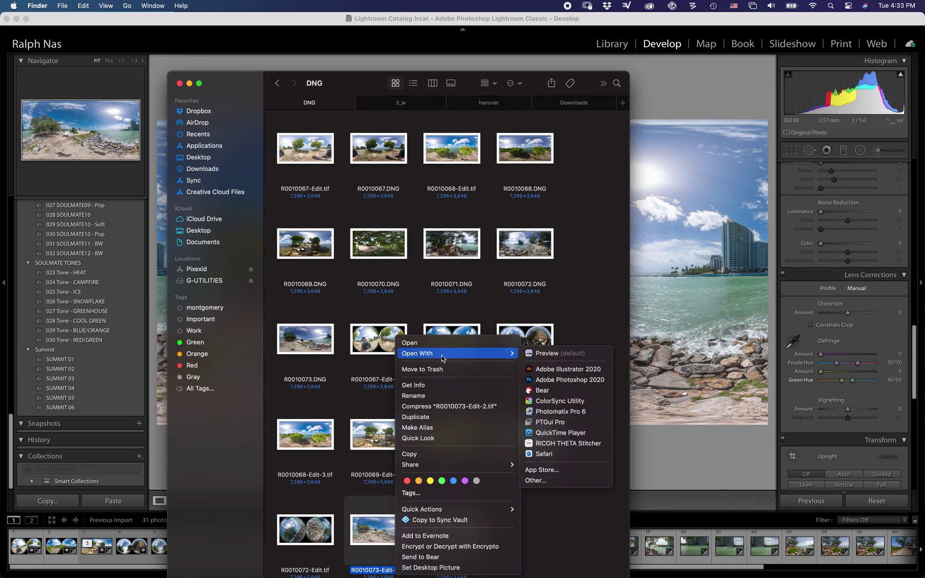
pyautogui.click(559, 381)
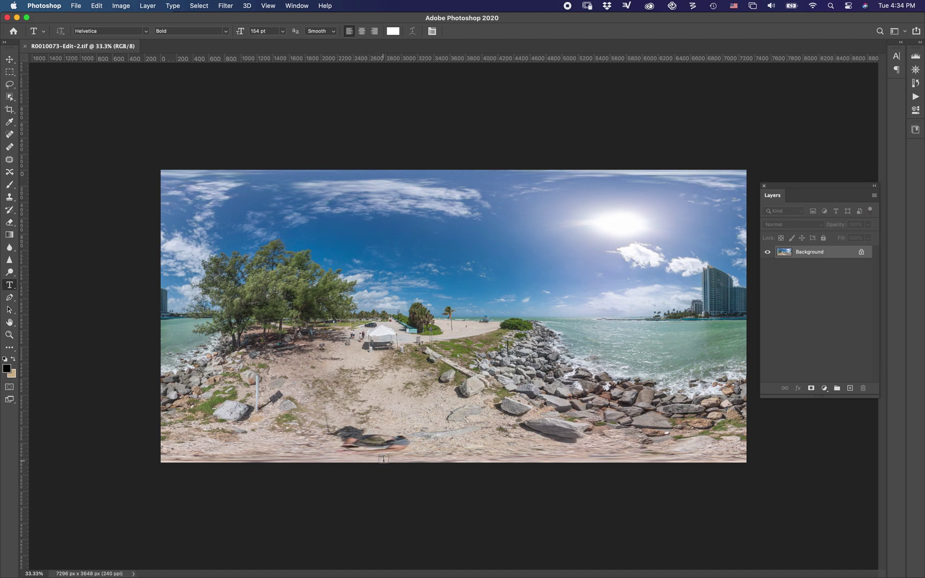
# - Create a new spherical panorama layer from the selected Background layer
pyautogui.click(246, 6)
pyautogui.moveTo(270, 45)
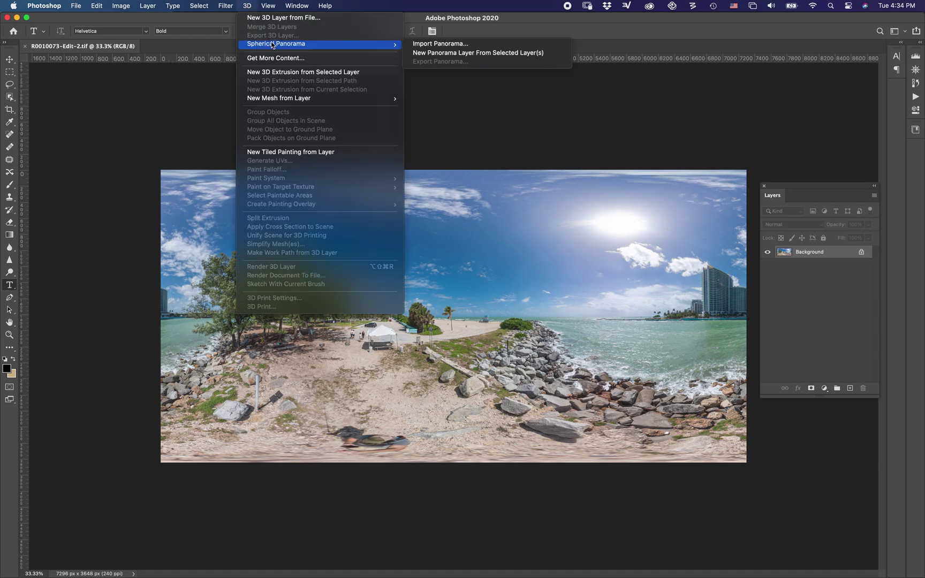
pyautogui.click(427, 54)
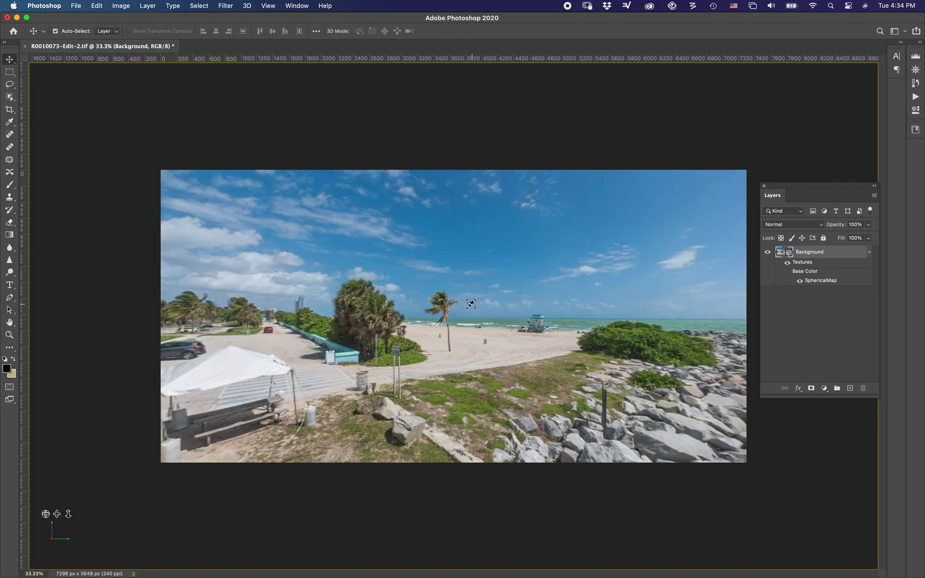
# - Look down at the ground in the panorama and lasso a selection around the photographer and his shadow
pyautogui.moveTo(445, 340); pyautogui.dragTo(405, 381)
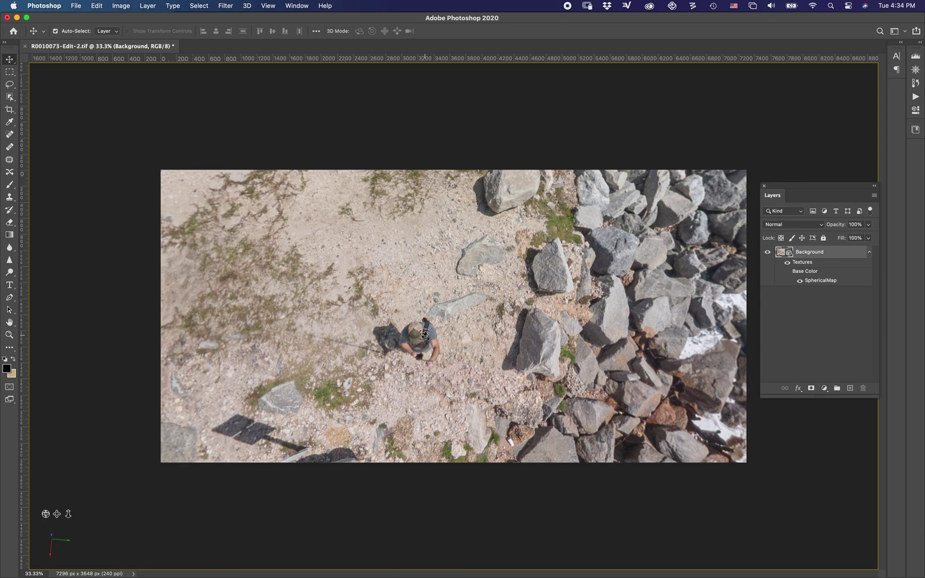
pyautogui.click(10, 86)
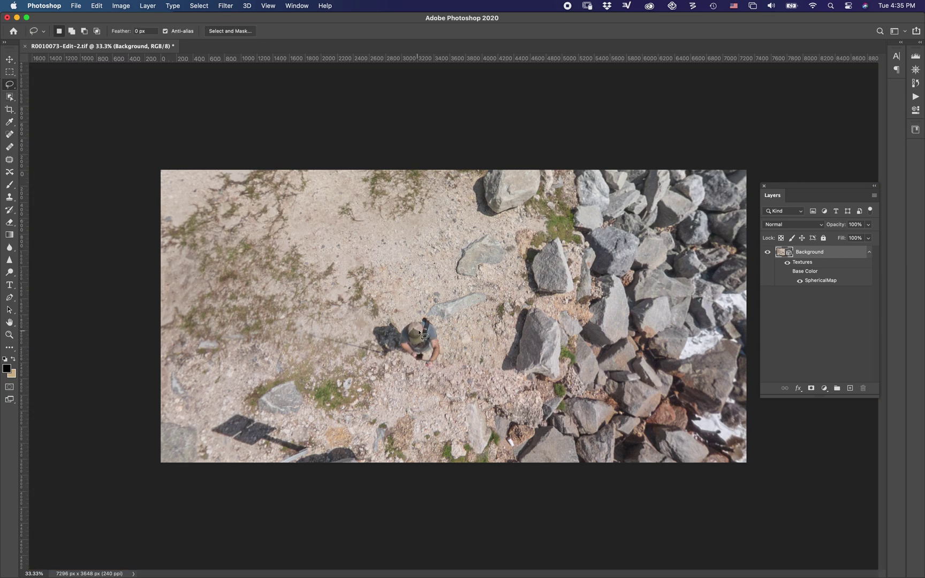
pyautogui.moveTo(441, 331)
pyautogui.mouseDown()
pyautogui.moveTo(426, 317)
pyautogui.moveTo(378, 327)
pyautogui.moveTo(379, 357)
pyautogui.moveTo(432, 371)
pyautogui.moveTo(445, 364)
pyautogui.moveTo(448, 338)
pyautogui.moveTo(426, 315)
pyautogui.mouseUp()
# - Fill the selection around the photographer with Content-Aware contents at 100% opacity, keeping Color Adaptation on, and deselect it
pyautogui.click(96, 6)
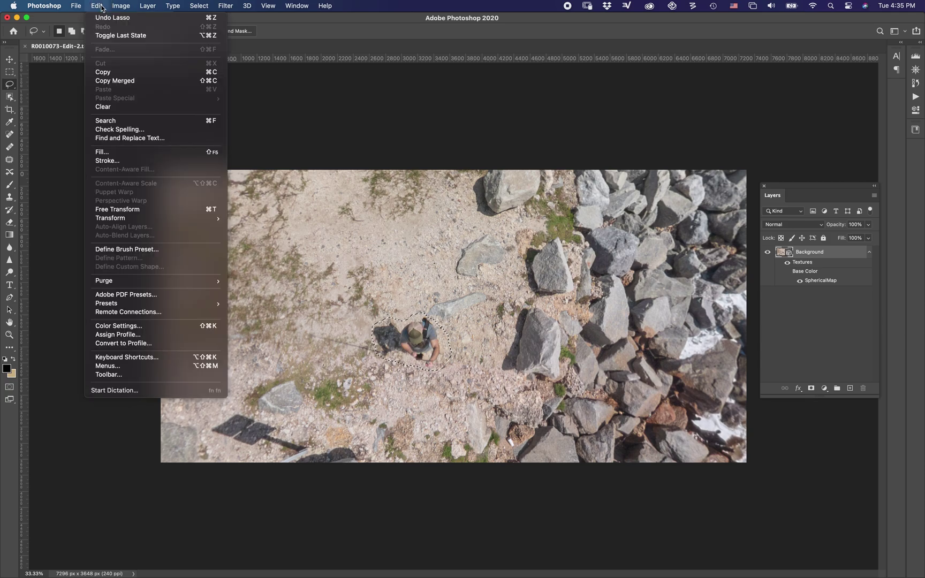
pyautogui.click(134, 155)
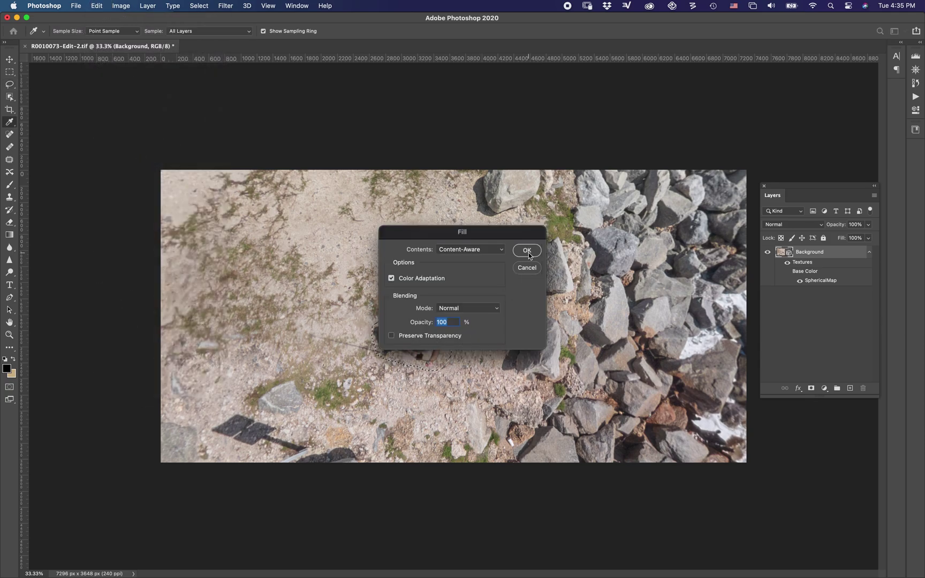
pyautogui.click(479, 250)
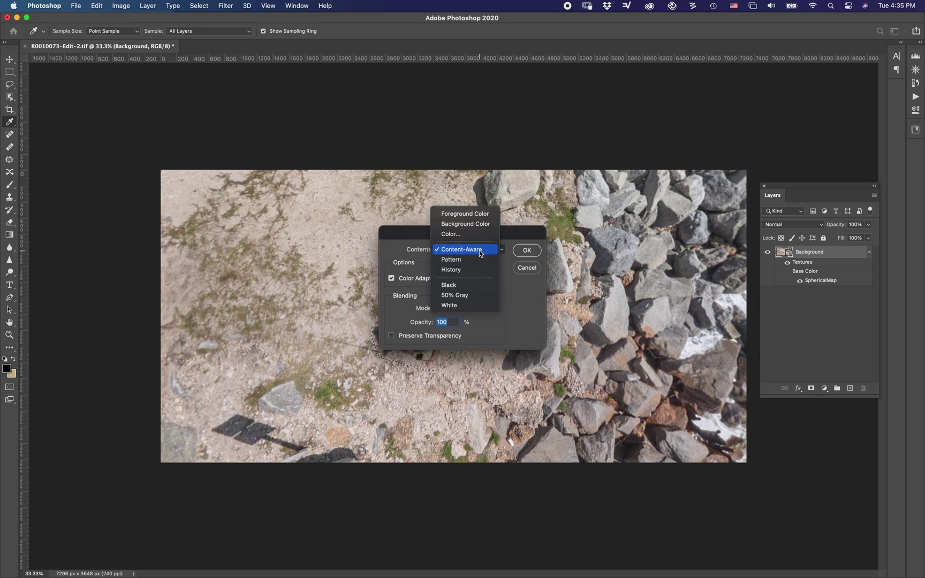
pyautogui.click(480, 252)
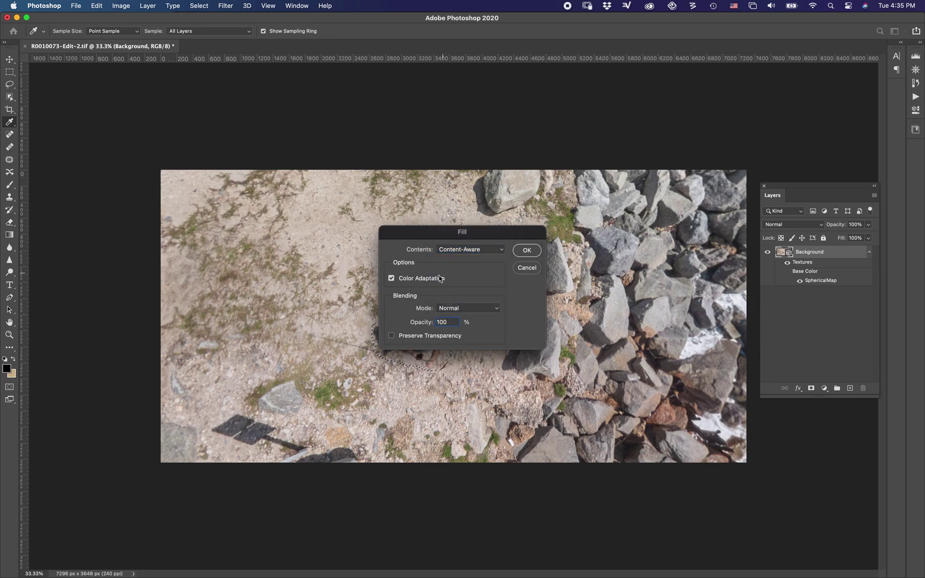
pyautogui.click(526, 251)
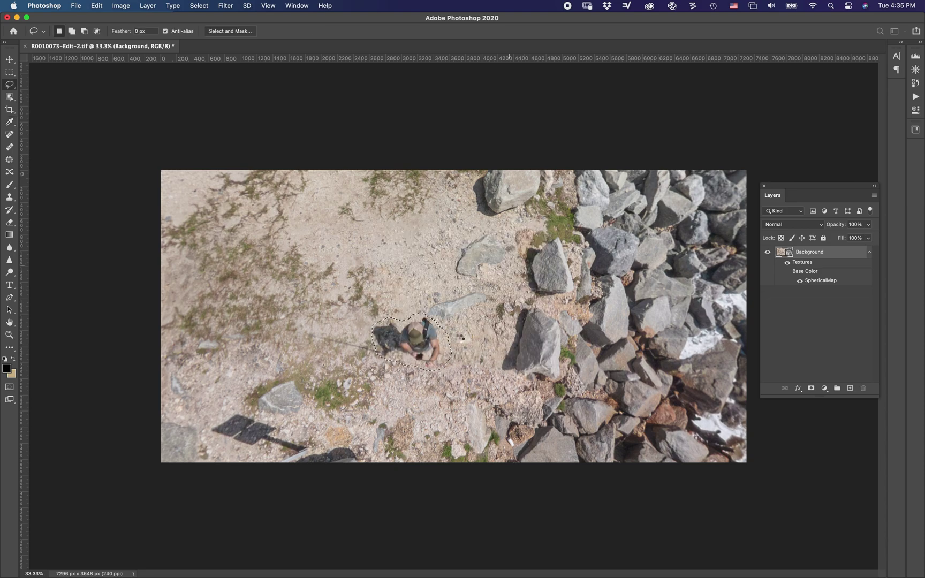
pyautogui.click(469, 336)
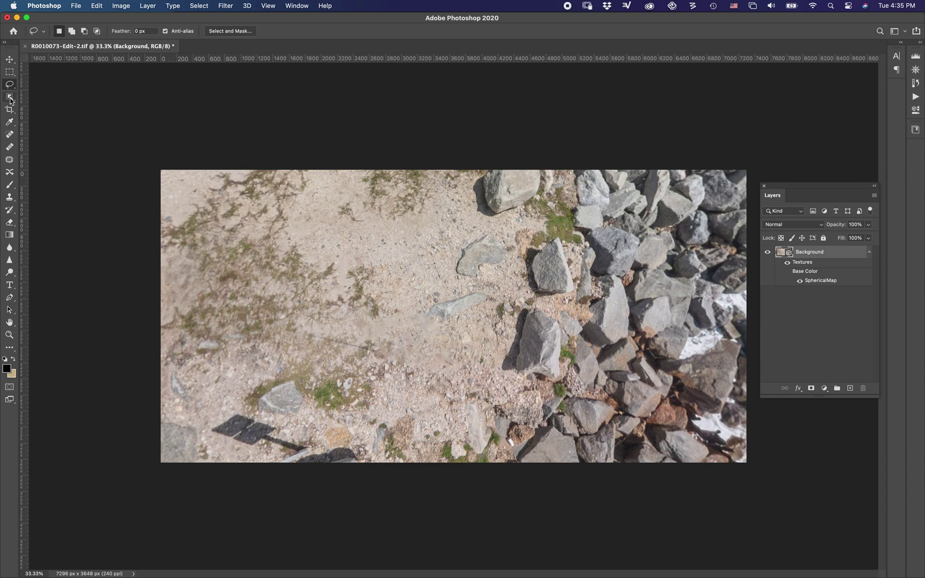
# - Paint over the leftover thin shadow line on the ground with the Spot Healing Brush in Content-Aware mode
pyautogui.click(9, 134)
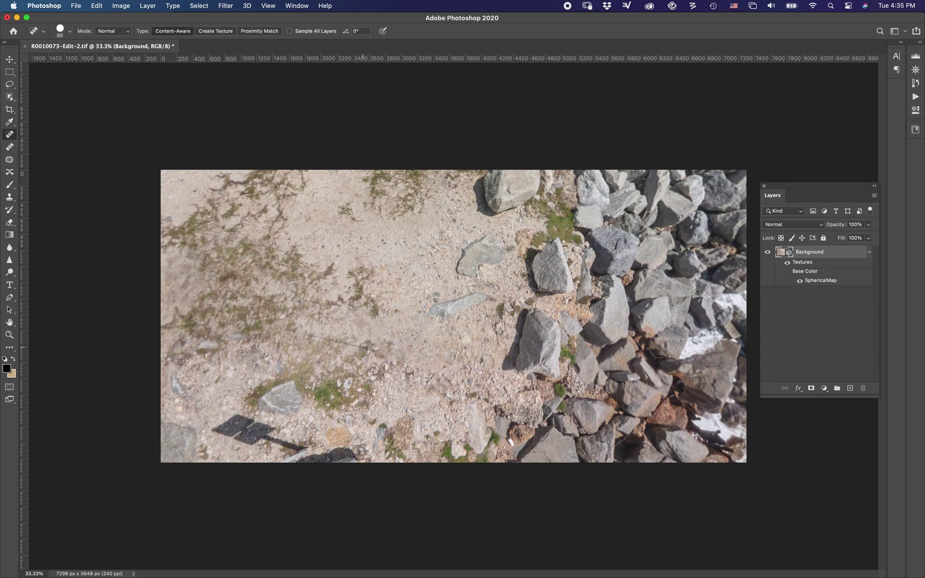
pyautogui.moveTo(375, 349); pyautogui.dragTo(306, 328)
pyautogui.moveTo(316, 335); pyautogui.dragTo(374, 351)
# - Turn the panorama view back to the trees and parking area, and export the spherical panorama to the computer
pyautogui.click(9, 59)
pyautogui.moveTo(407, 250); pyautogui.dragTo(311, 184)
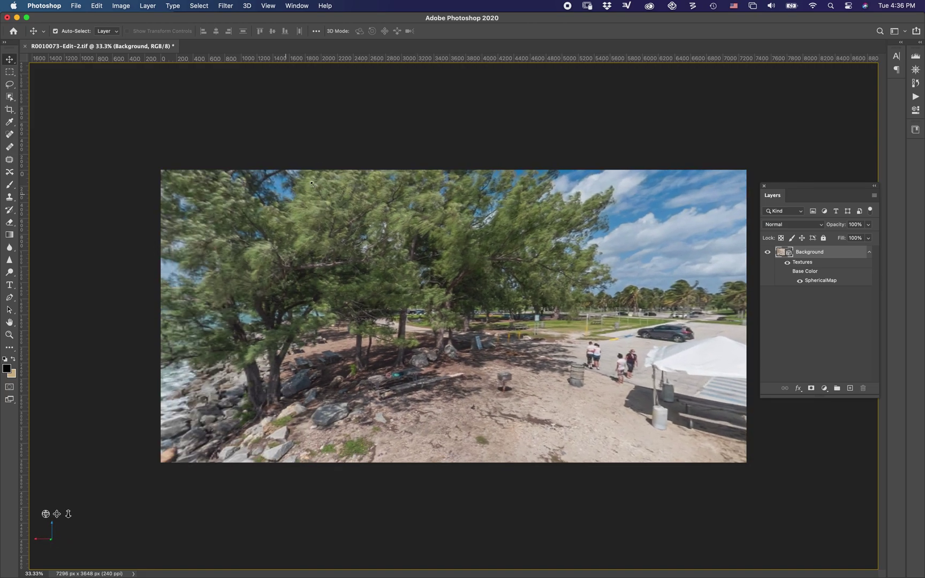
pyautogui.click(246, 5)
pyautogui.moveTo(275, 46)
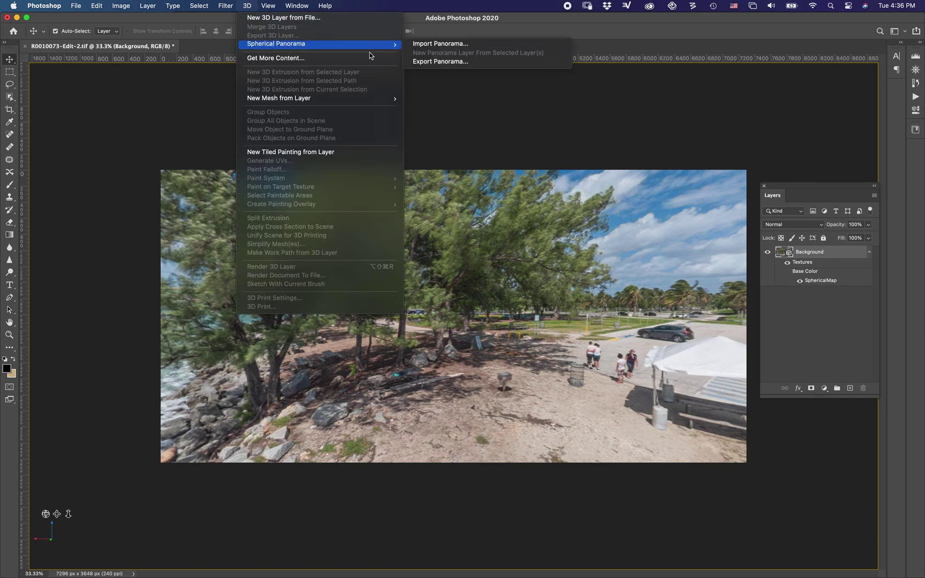
pyautogui.click(436, 62)
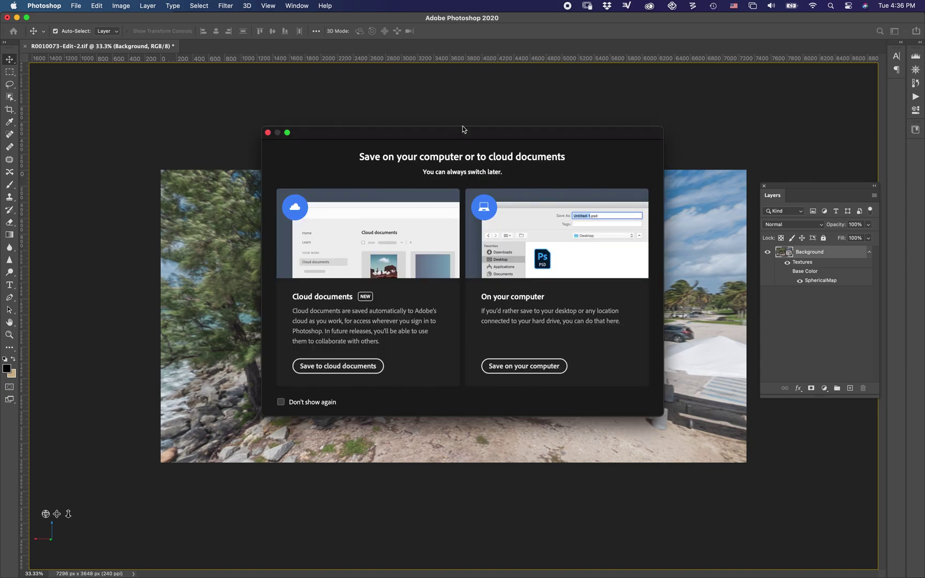
pyautogui.click(501, 365)
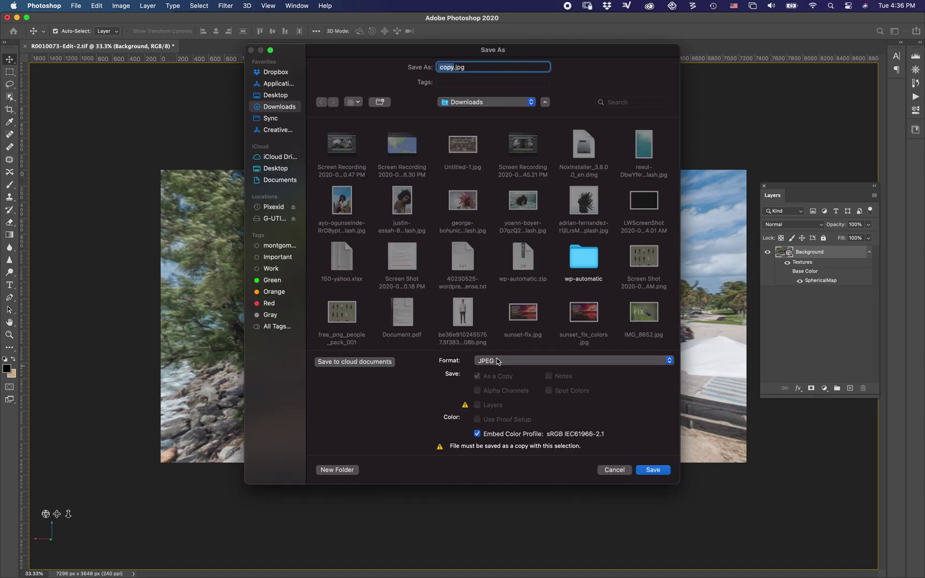
# - Set the export location to the hanover folder inside Dropbox's Photography and 360 folders
pyautogui.click(278, 75)
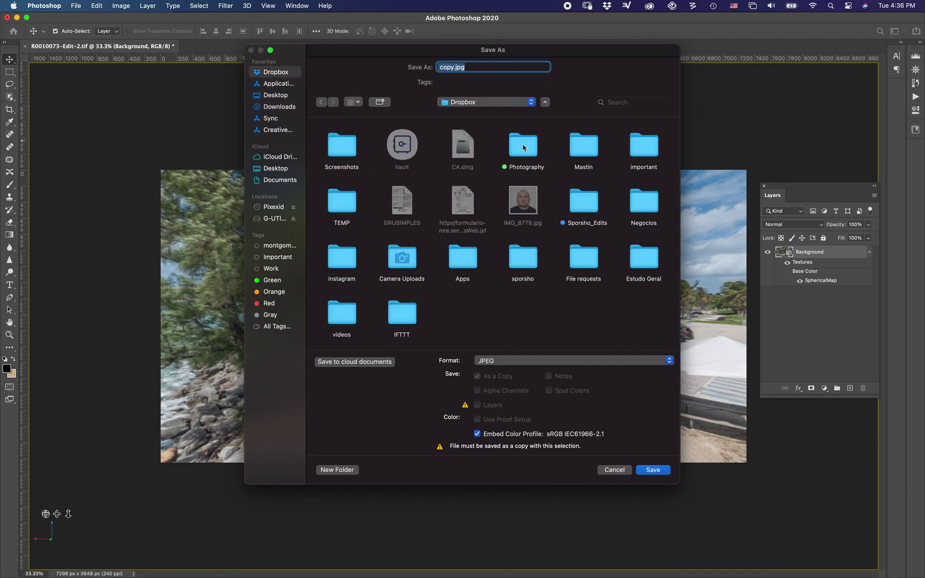
pyautogui.doubleClick(522, 144)
pyautogui.click(338, 149)
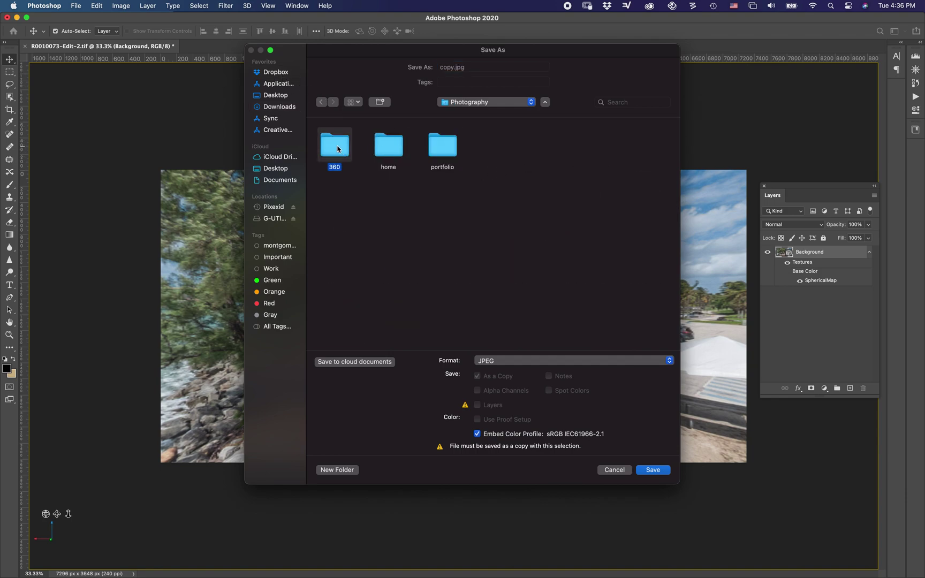
pyautogui.doubleClick(337, 149)
pyautogui.doubleClick(337, 149)
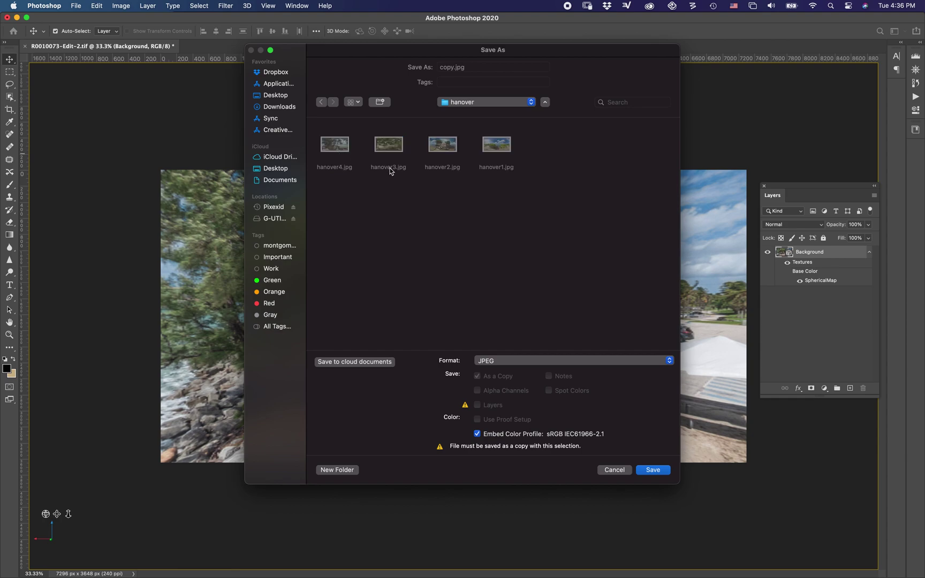
# - Name the exported panorama hanover5.jpg, based on the existing hanover4.jpg name, and save it as a JPEG
pyautogui.click(341, 149)
pyautogui.click(463, 67)
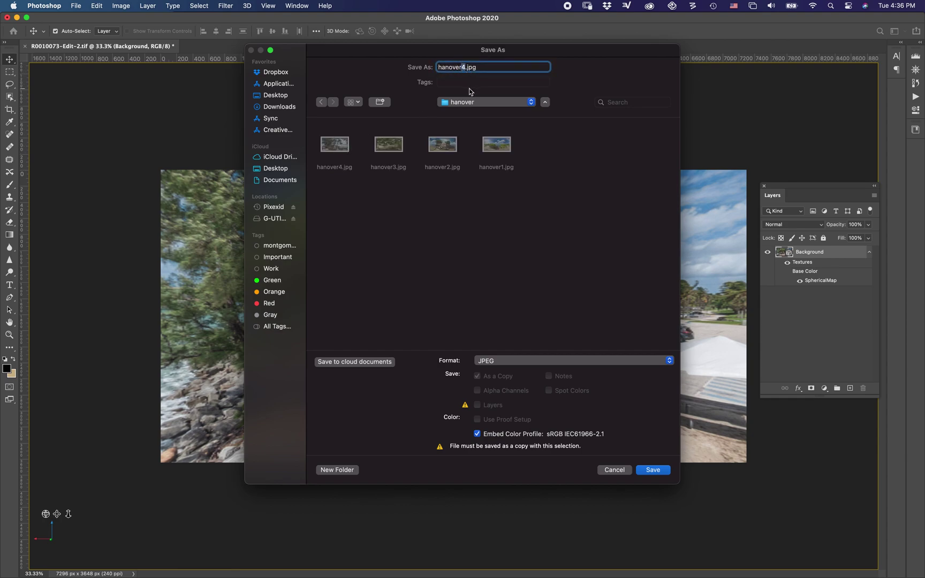
pyautogui.write('5')
pyautogui.click(663, 471)
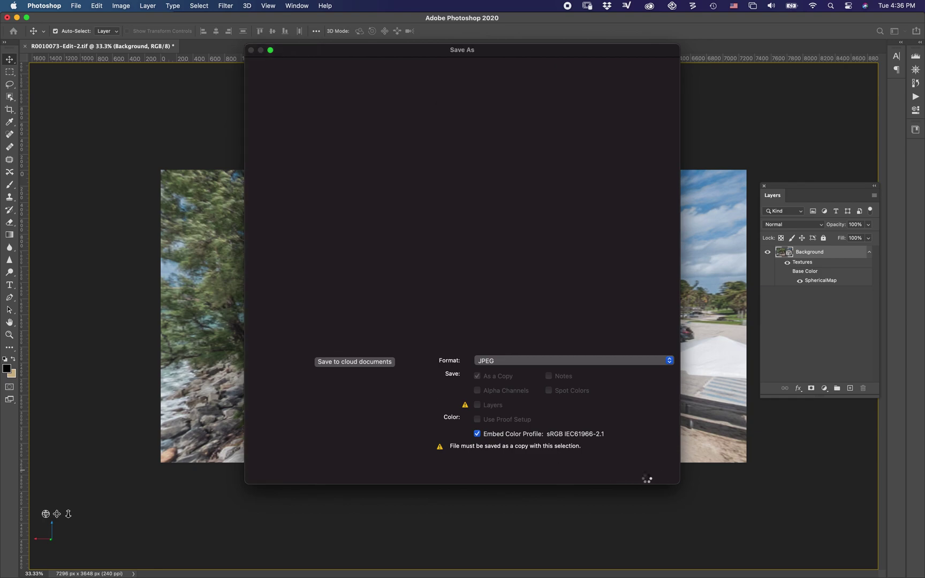